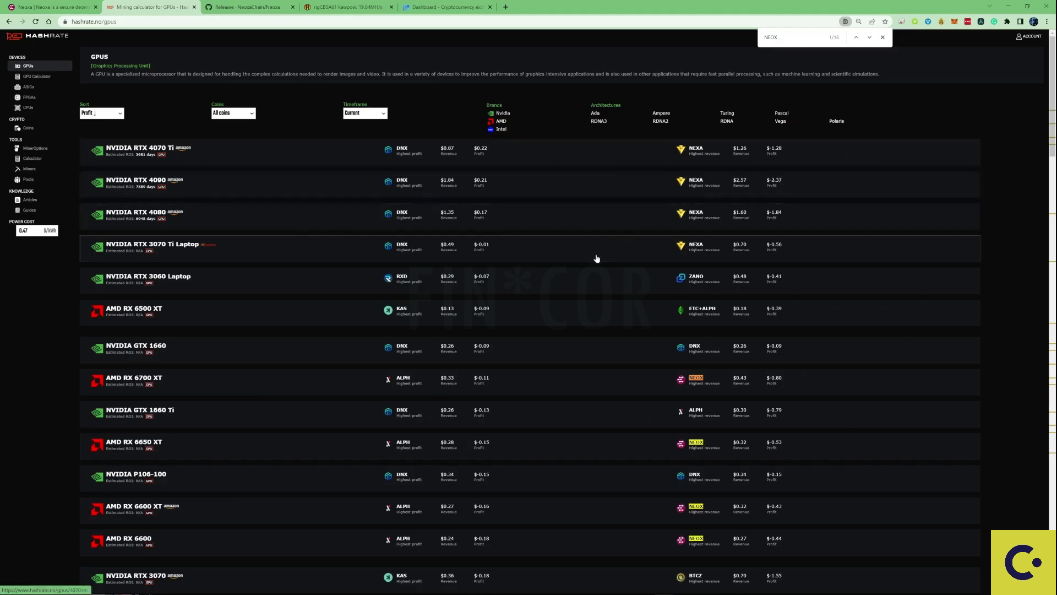
# Scroll Hashrate.no and step through four more NEOX matches with the find bar.
pyautogui.scroll(-1, 507, 323)
pyautogui.scroll(-1, 506, 324)
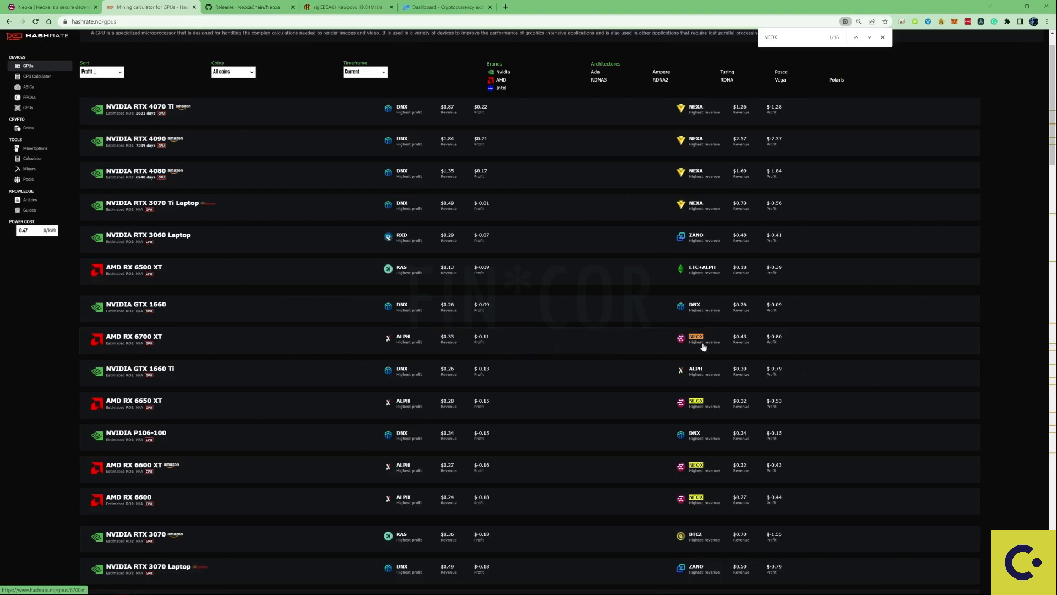
pyautogui.scroll(-1, 710, 348)
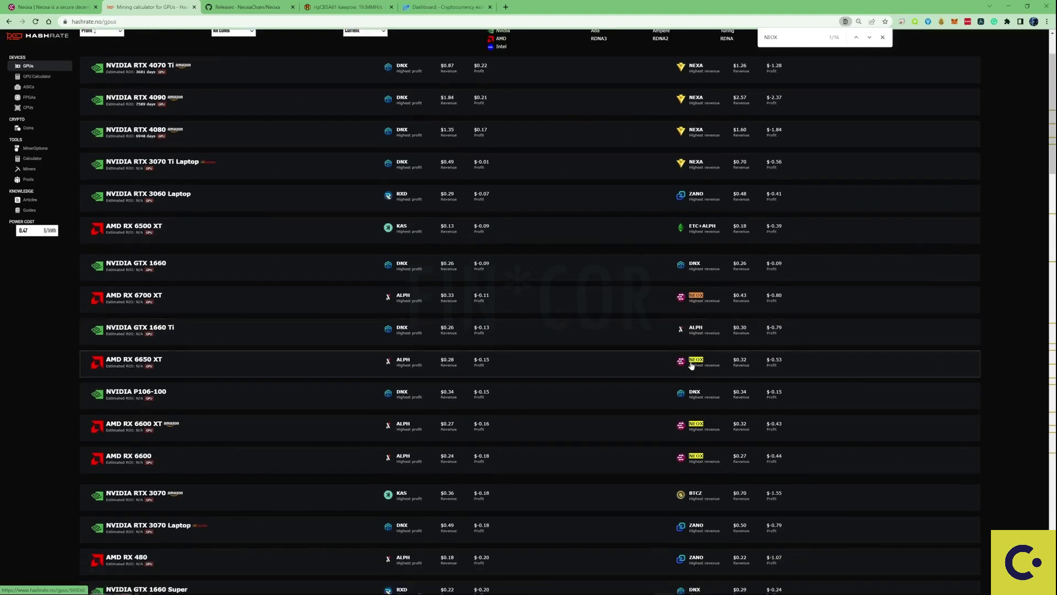
pyautogui.scroll(-1, 137, 365)
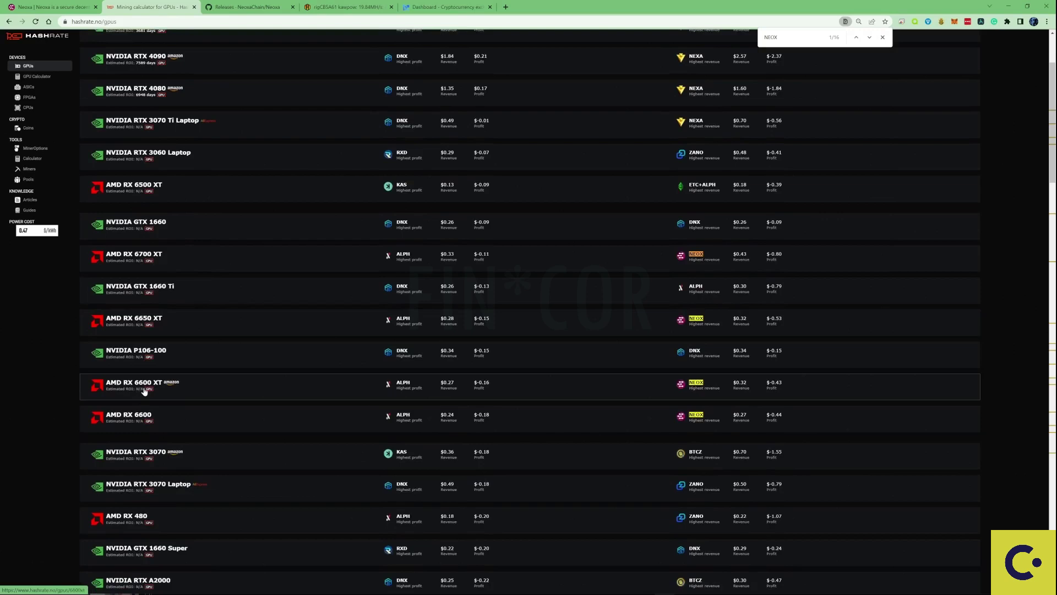
pyautogui.scroll(-1, 199, 387)
pyautogui.scroll(-3, 199, 386)
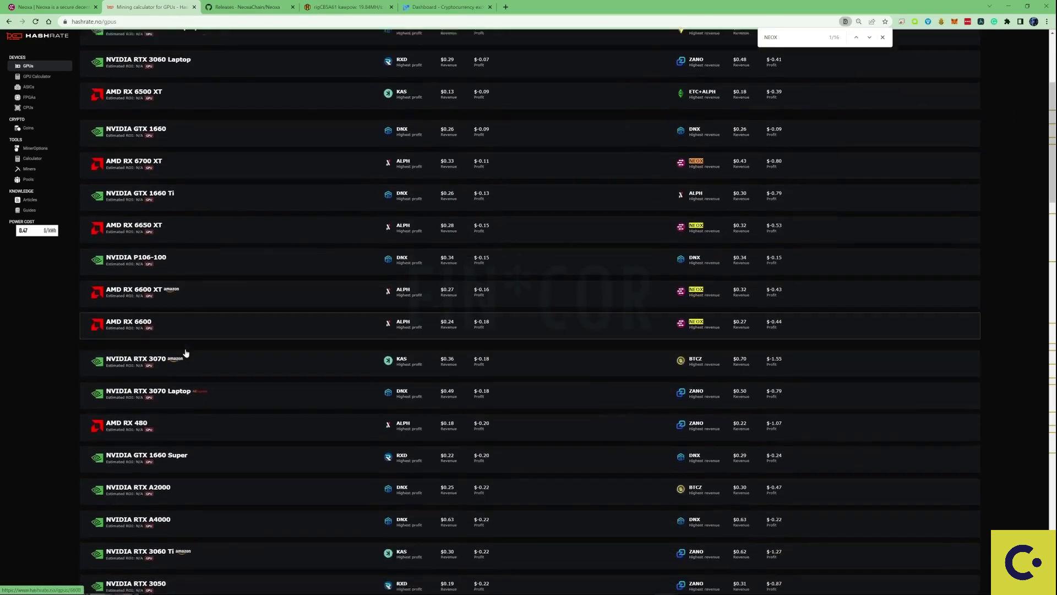
pyautogui.scroll(-1, 192, 381)
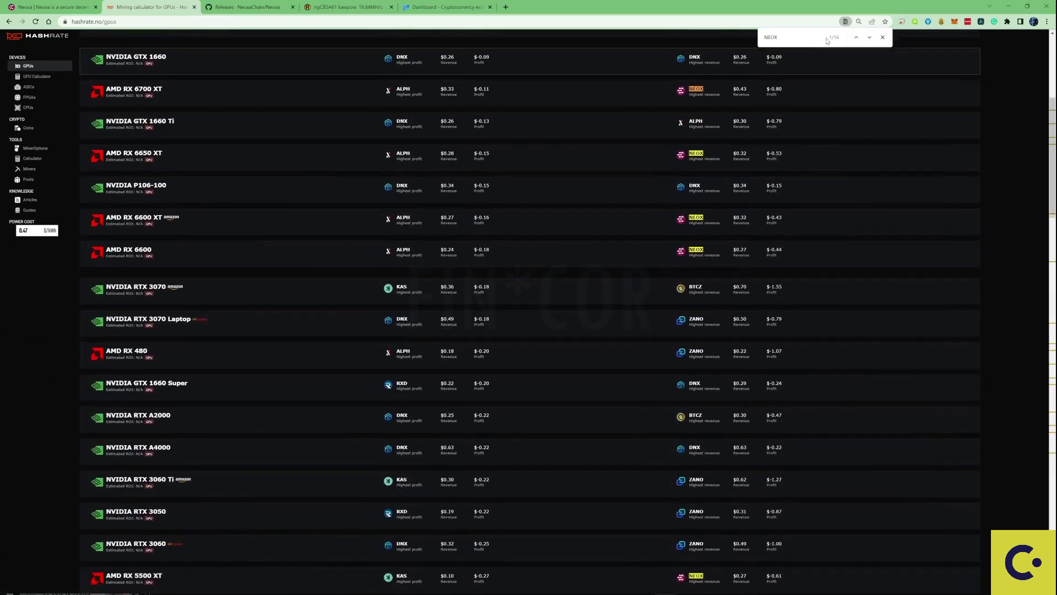
pyautogui.click(870, 37)
pyautogui.click(869, 38)
pyautogui.click(869, 37)
pyautogui.click(869, 37)
pyautogui.click(869, 38)
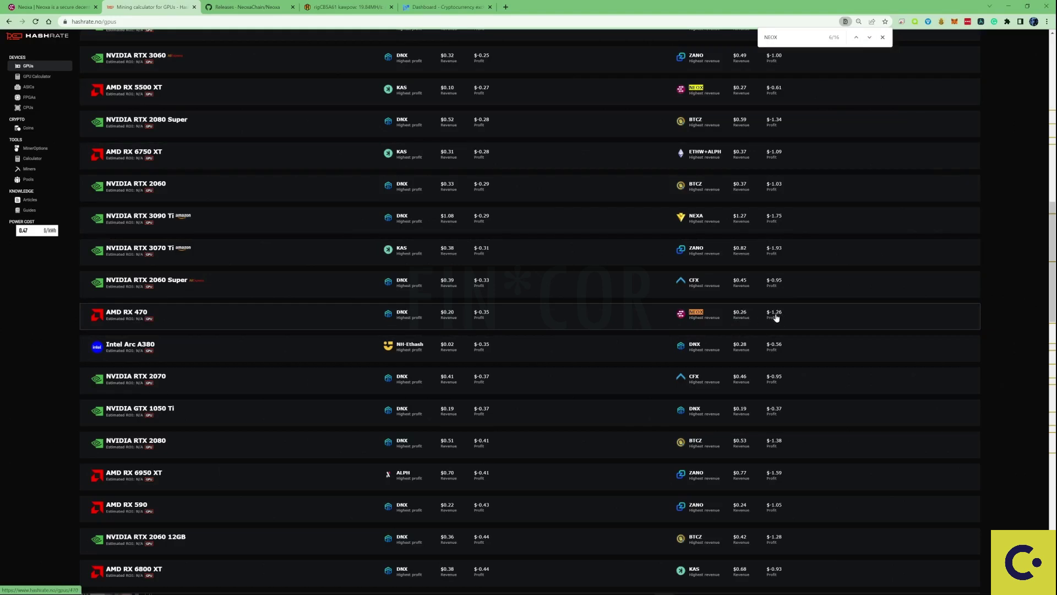
# Scroll further down the Hashrate.no list past the NEOX entries.
pyautogui.scroll(-3, 776, 318)
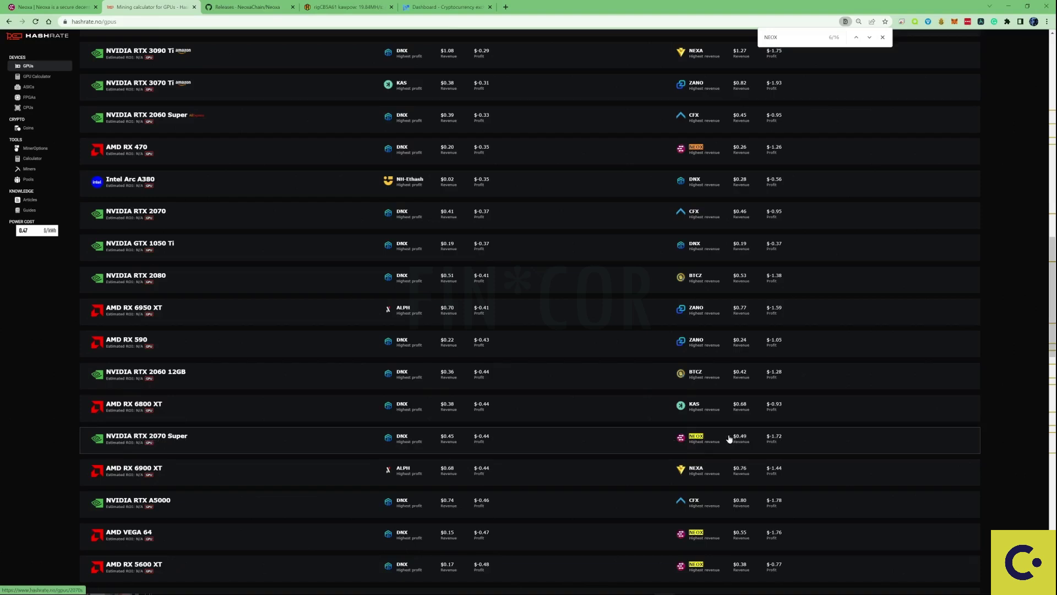
pyautogui.scroll(-1, 298, 485)
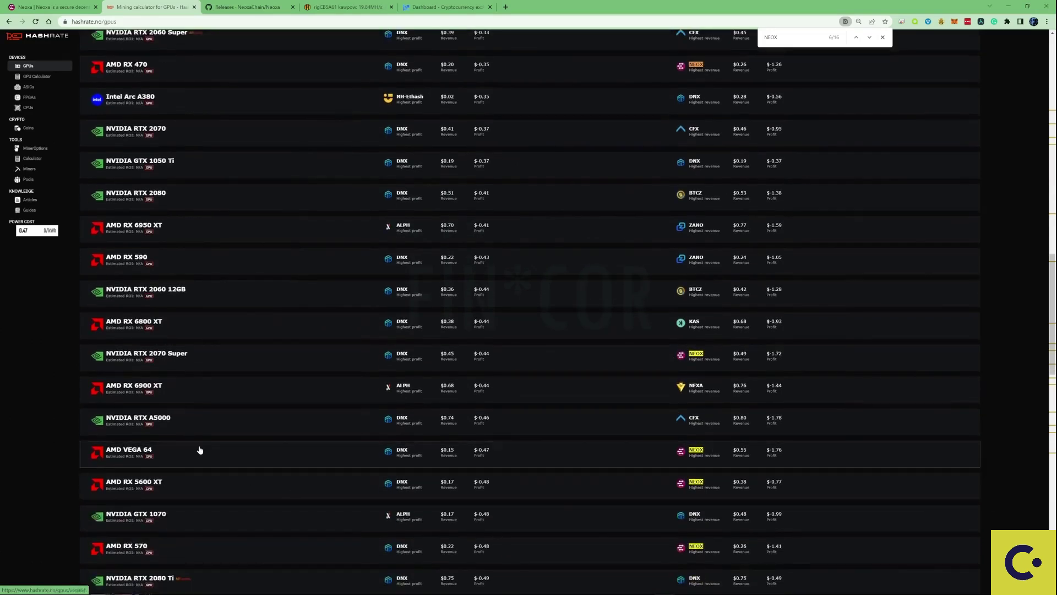
pyautogui.scroll(-1, 243, 491)
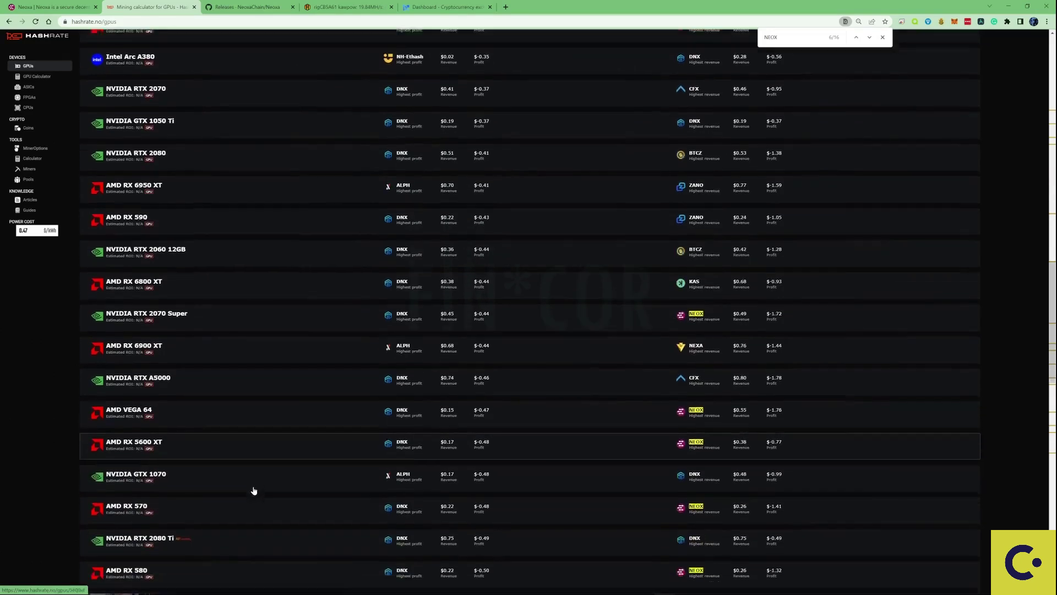
pyautogui.scroll(-1, 218, 518)
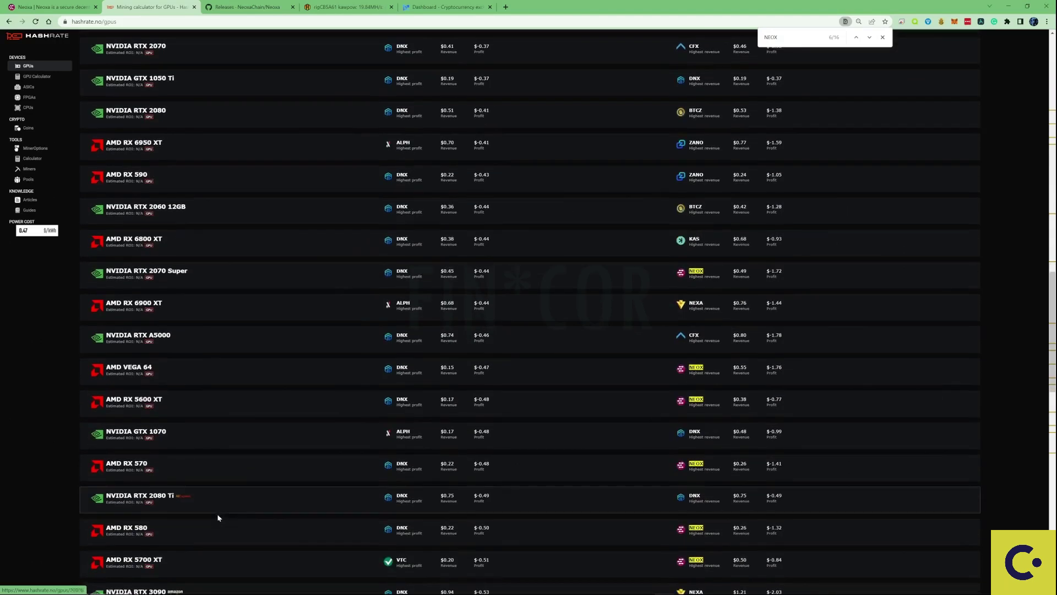
pyautogui.scroll(-1, 217, 532)
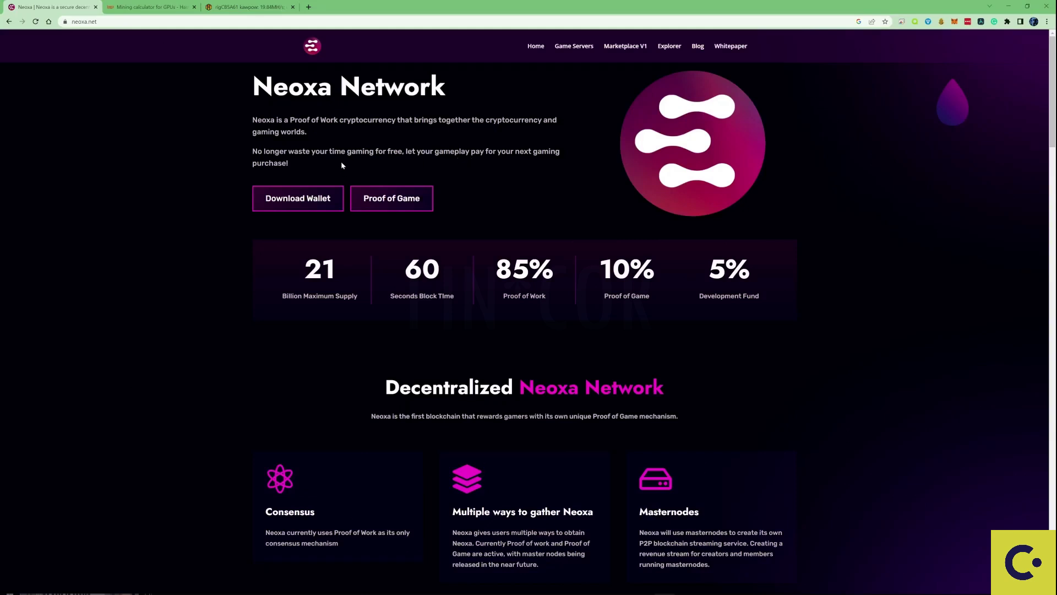
# Follow neoxa.net's Download Wallet link and download neoxad-win64.zip from the v1.0.3 GitHub release.
pyautogui.click(296, 197)
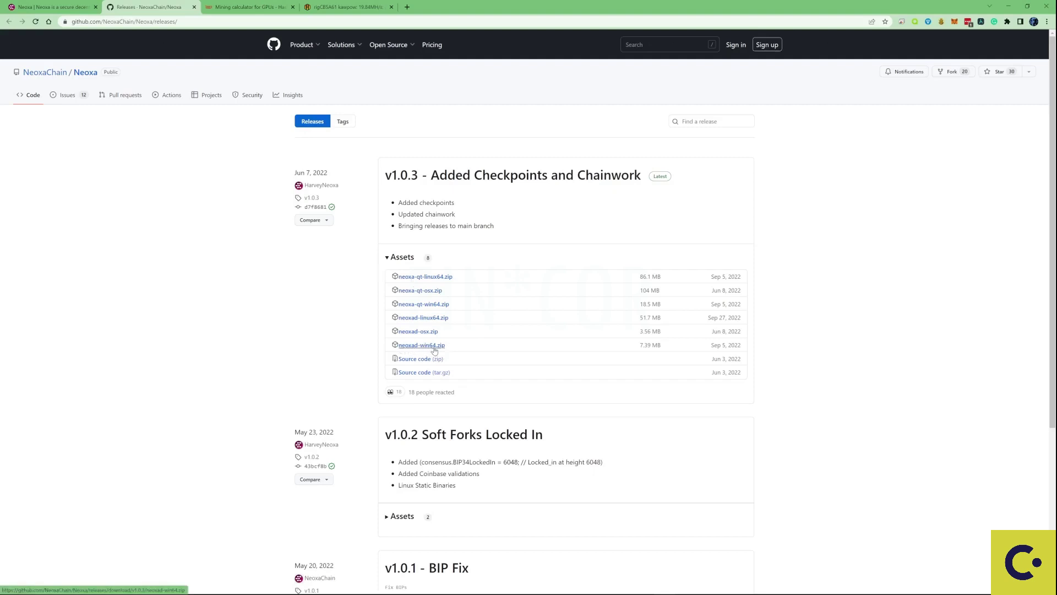
pyautogui.click(435, 350)
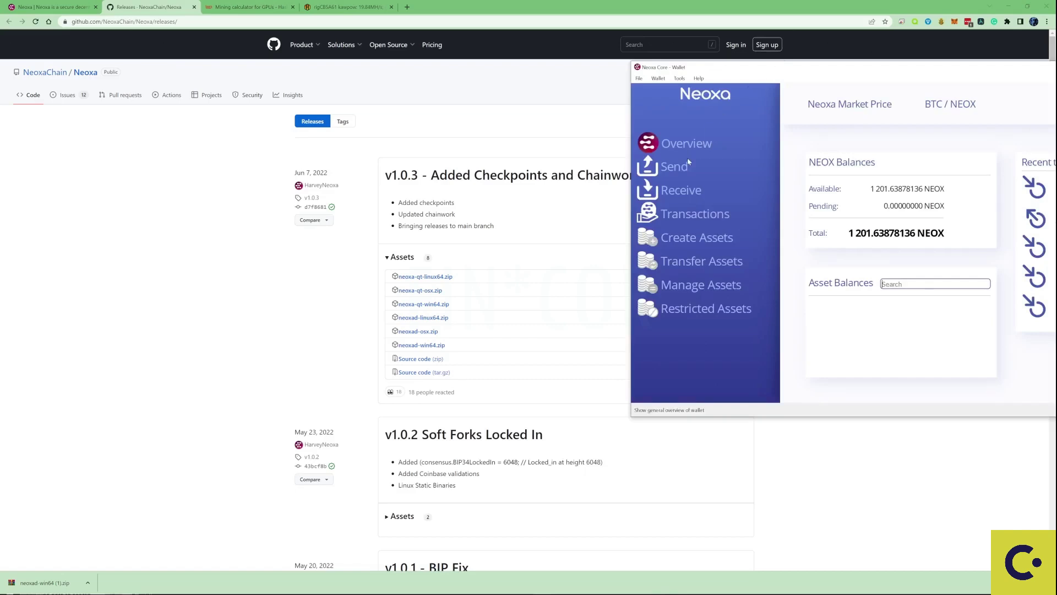
# Create a payment request labelled Minerpool2 on the wallet's Receive page and copy its address.
pyautogui.click(676, 192)
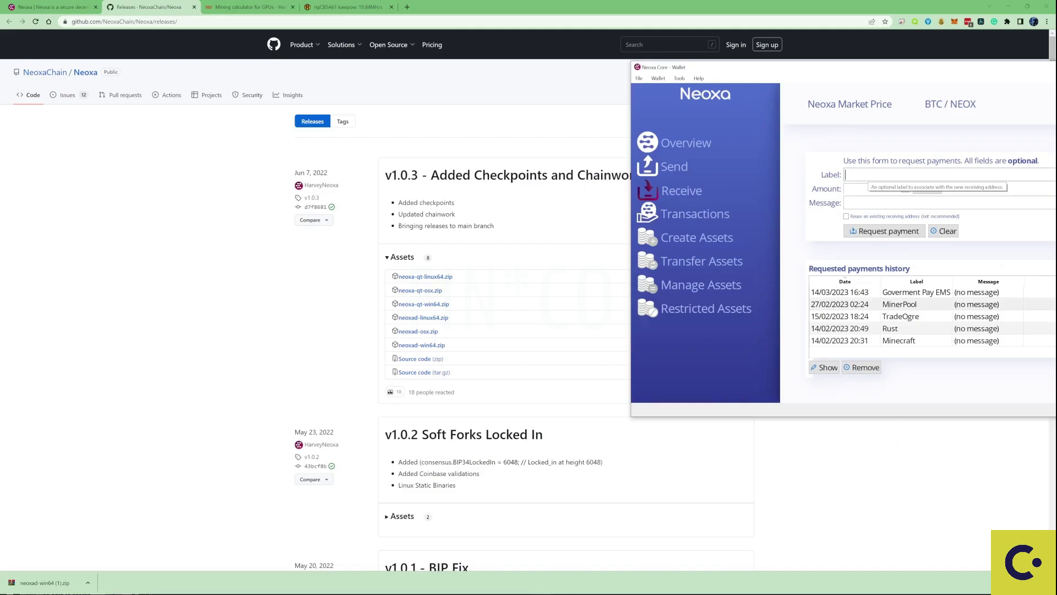
pyautogui.write('Minerpool2')
pyautogui.click(881, 231)
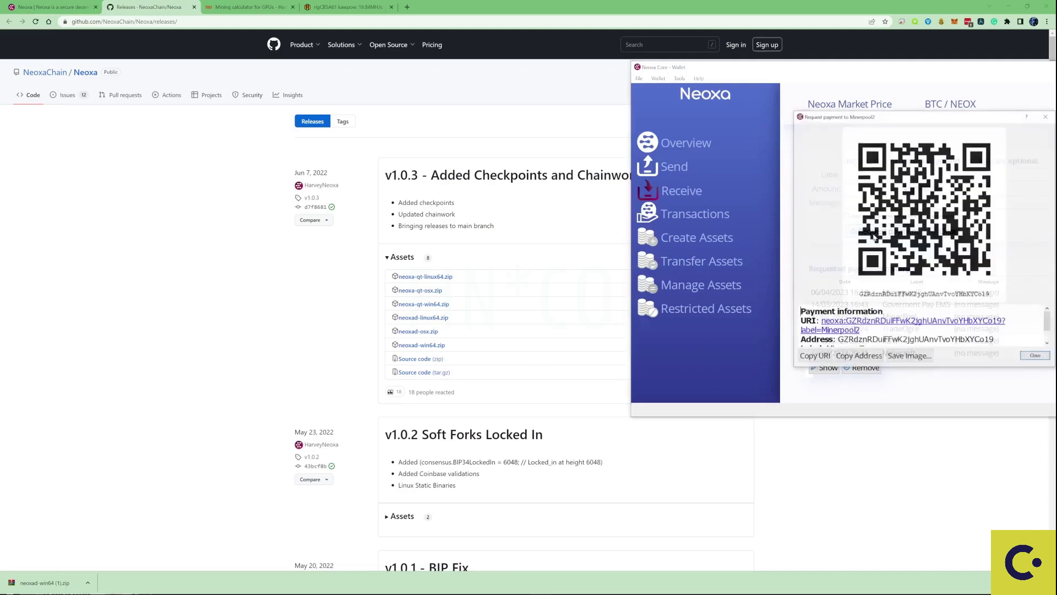
pyautogui.click(859, 356)
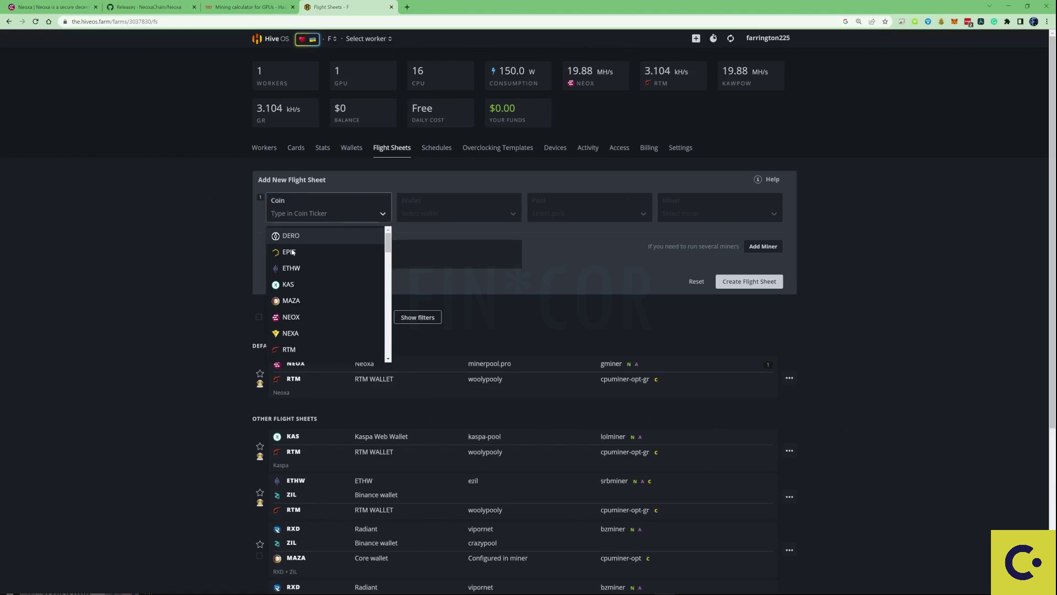
# Choose NEOX from the Coin dropdown of the new flight sheet.
pyautogui.click(291, 318)
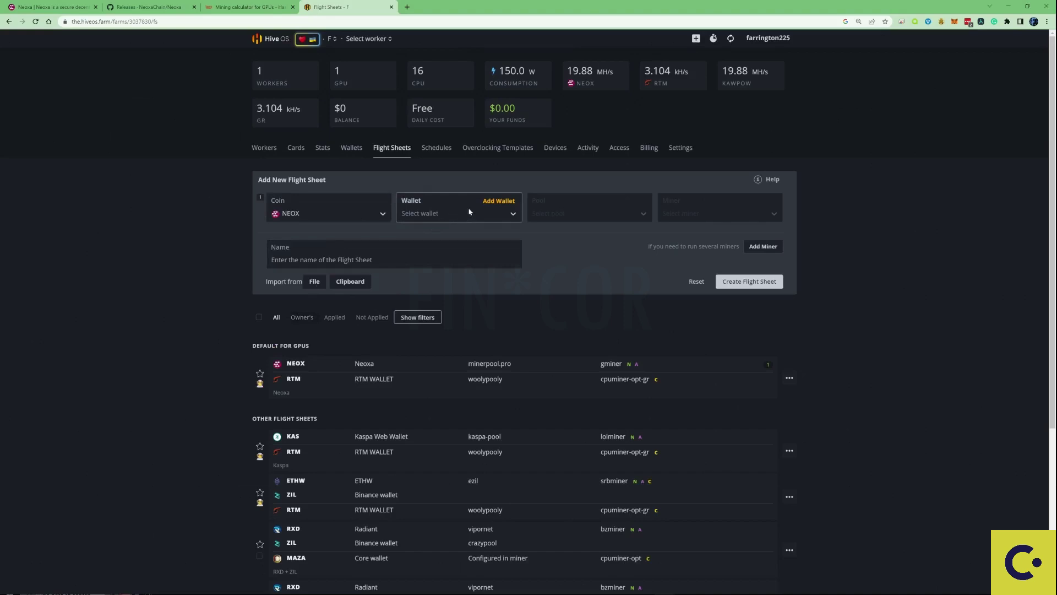
# Add a NEOX wallet named Wallet2 using the copied Neoxa receiving address.
pyautogui.click(499, 202)
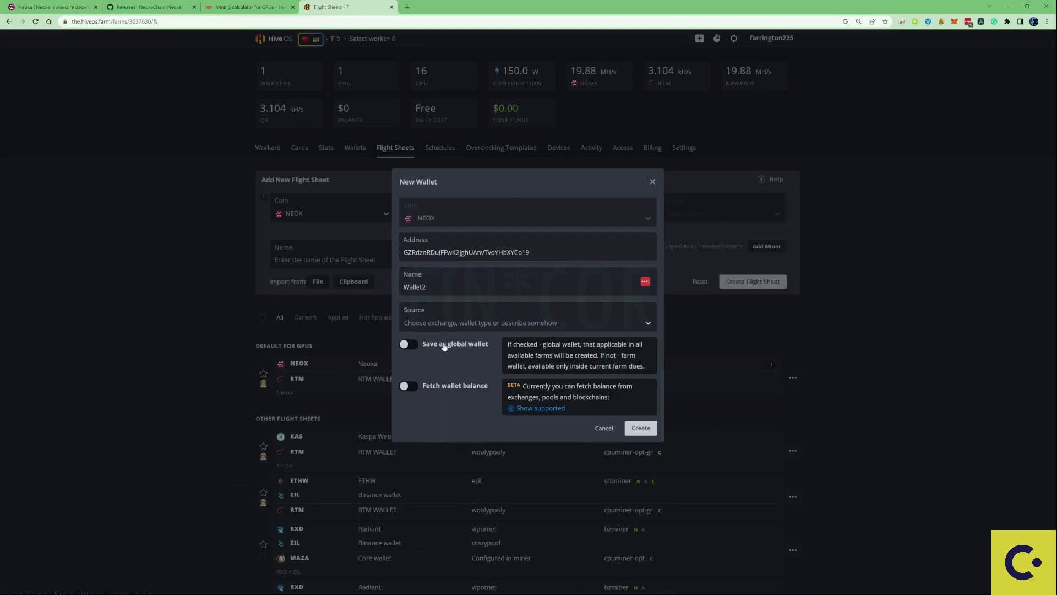
pyautogui.click(638, 429)
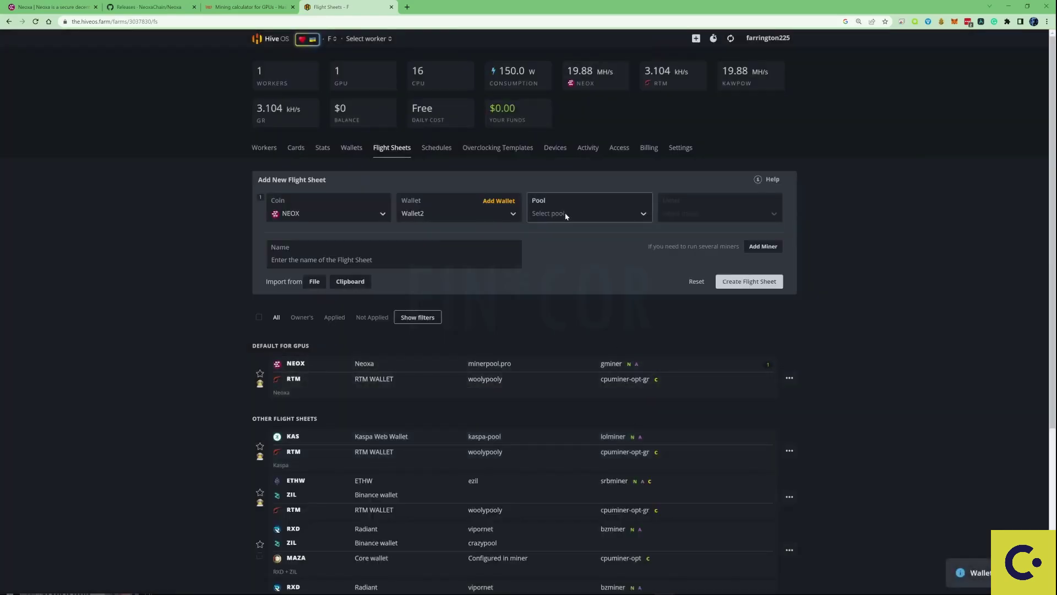
# Set the pool to minerpool.pro with the EU Vardiff server neox-eu.minerpool.pro:10059.
pyautogui.click(567, 216)
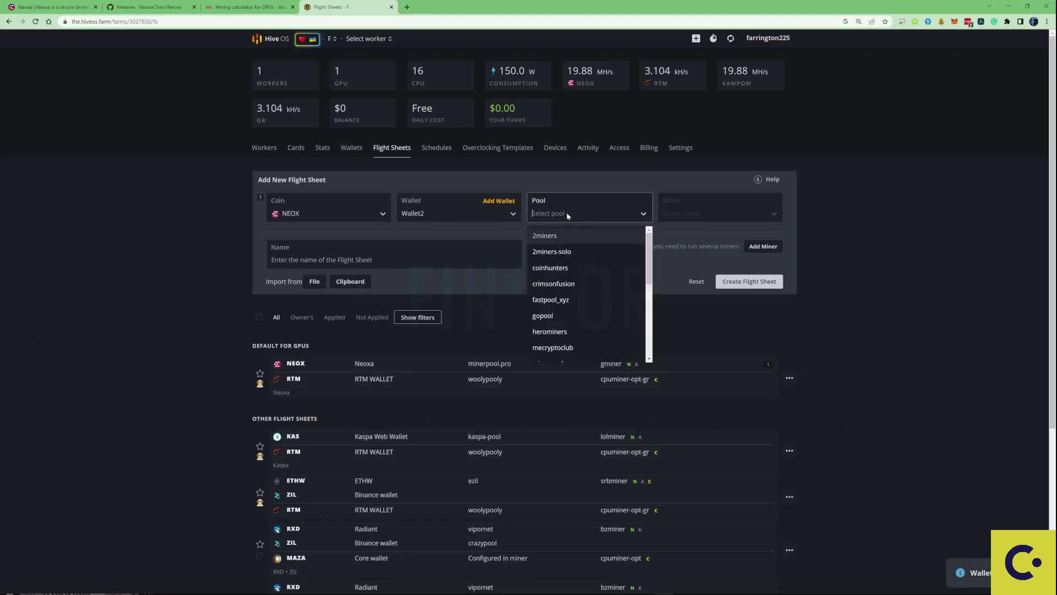
pyautogui.scroll(-1, 560, 265)
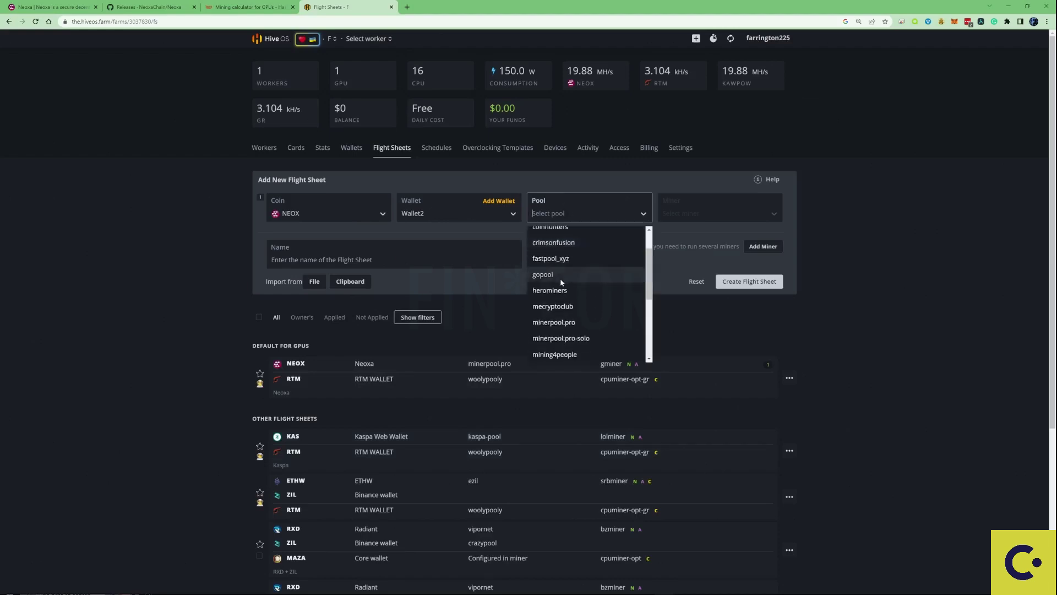
pyautogui.click(571, 328)
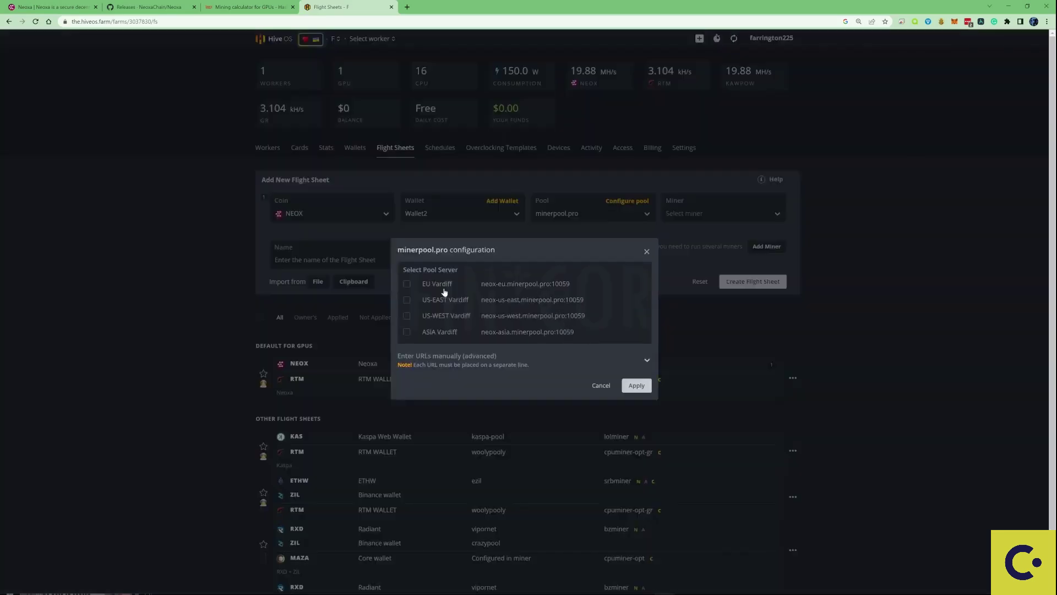
pyautogui.click(407, 284)
pyautogui.click(640, 390)
pyautogui.click(717, 212)
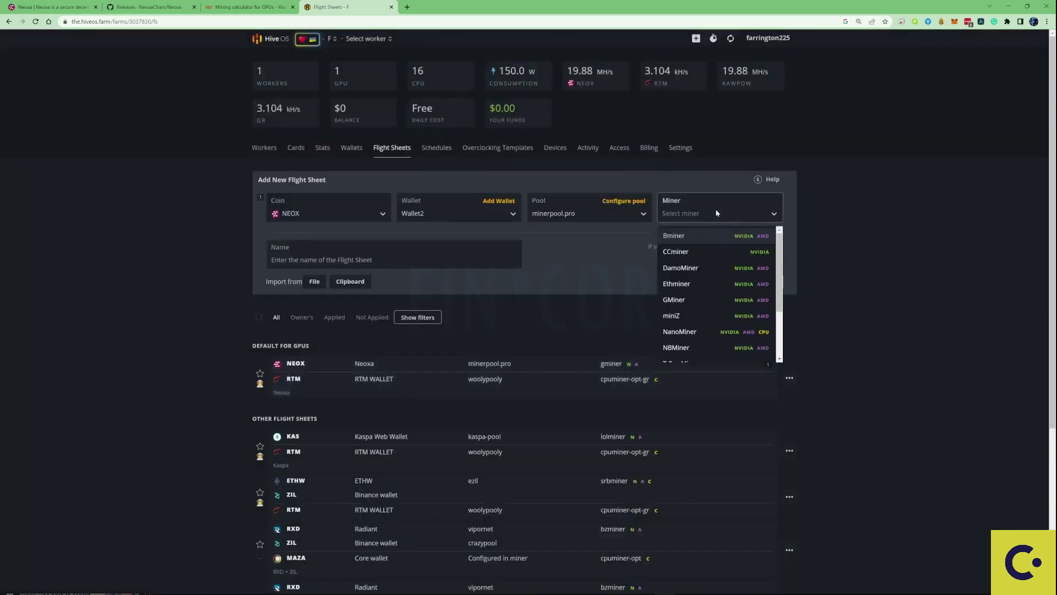
pyautogui.scroll(-2, 719, 265)
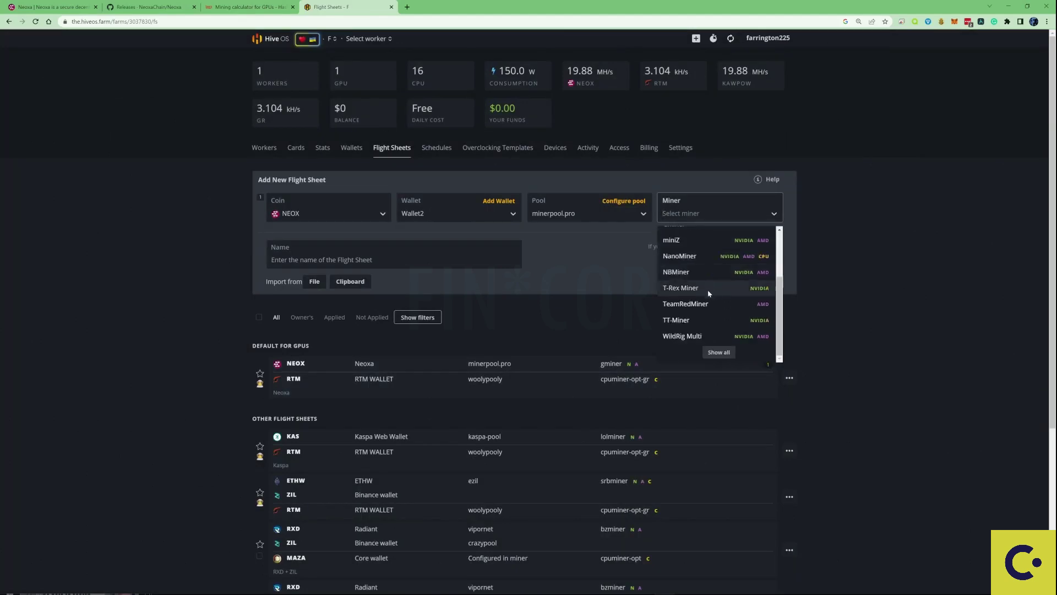
pyautogui.scroll(2, 720, 298)
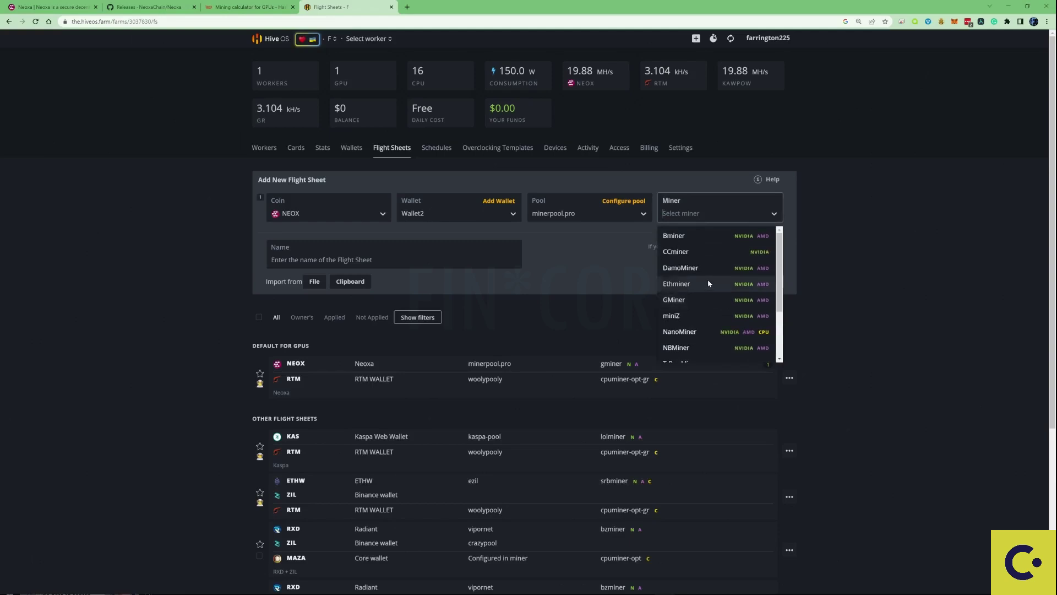
pyautogui.scroll(-2, 702, 282)
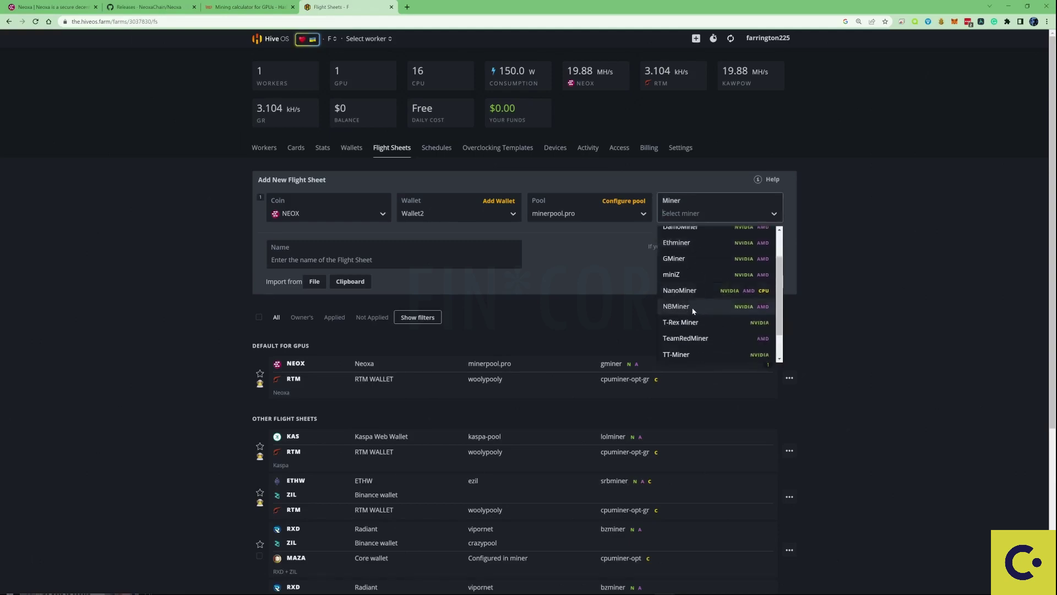
pyautogui.scroll(2, 692, 309)
# Pick bminer as the miner, name the sheet Neoxatest, and create it.
pyautogui.click(683, 235)
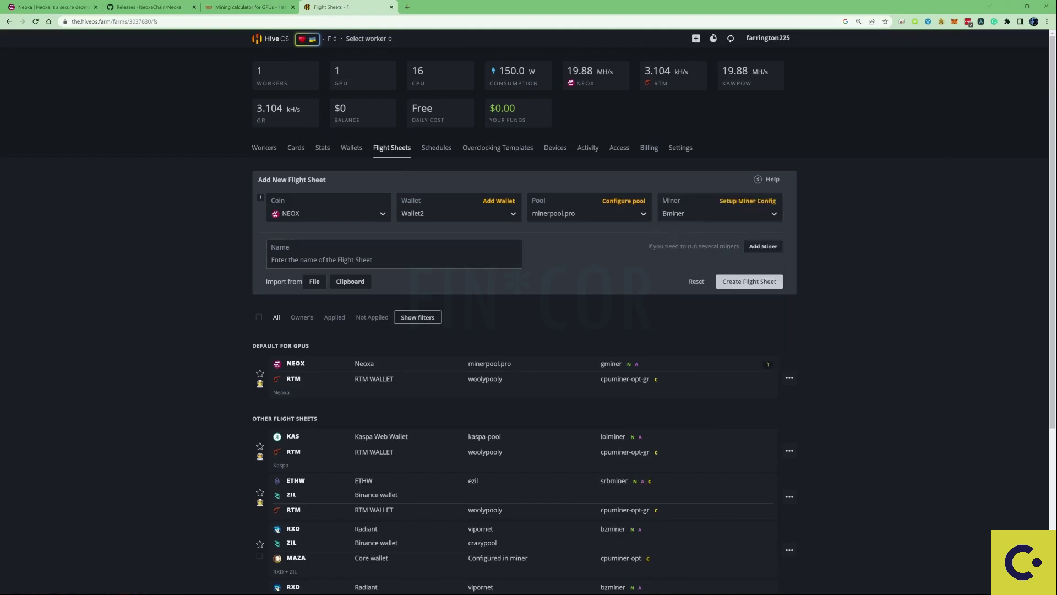
pyautogui.write('Neoxatest')
pyautogui.click(739, 283)
pyautogui.scroll(-5, 739, 295)
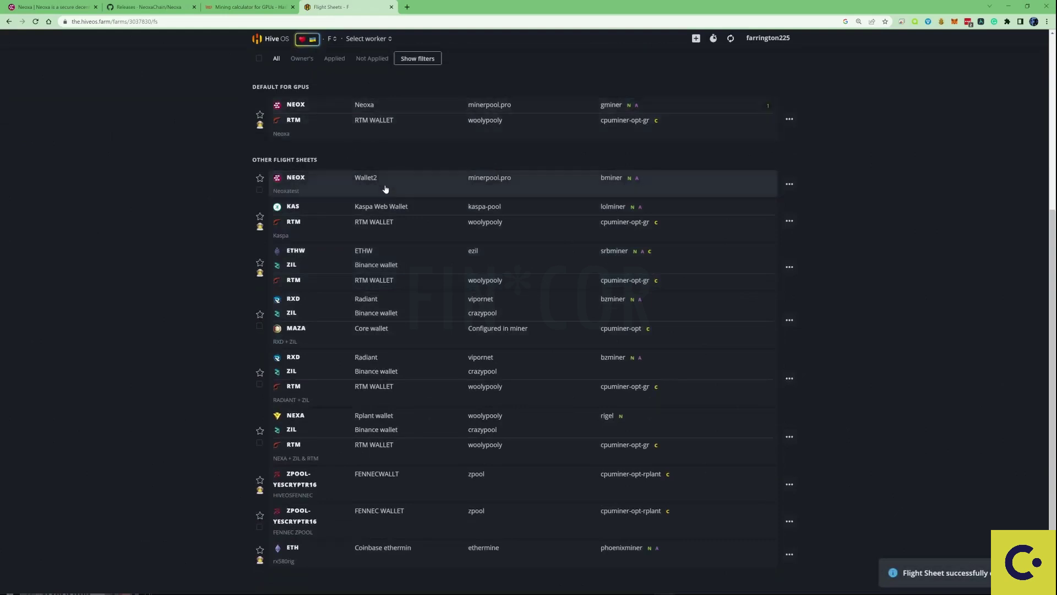
pyautogui.click(789, 184)
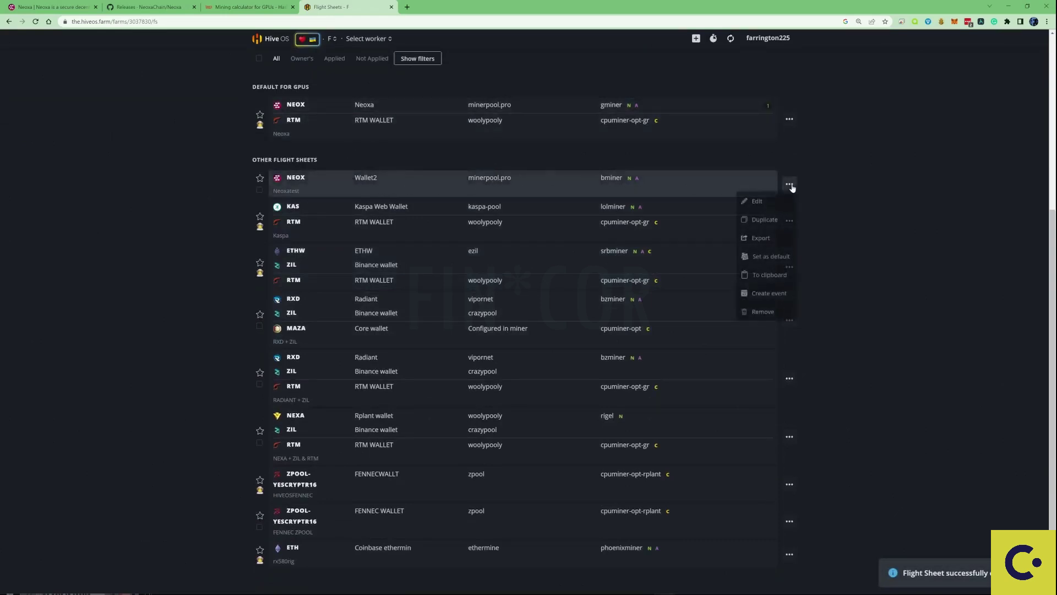
pyautogui.scroll(5, 831, 168)
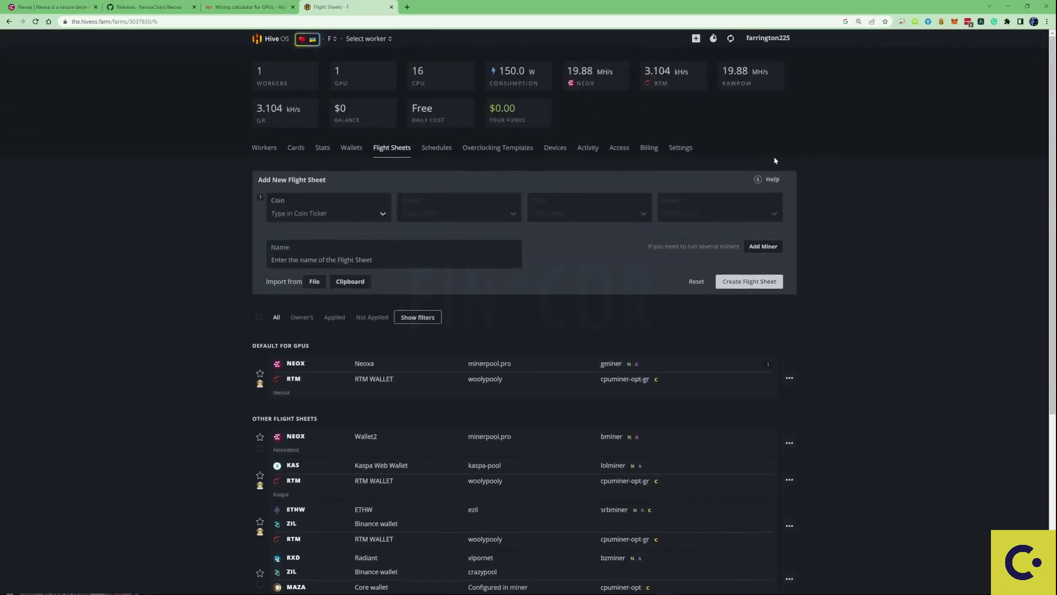
pyautogui.click(388, 39)
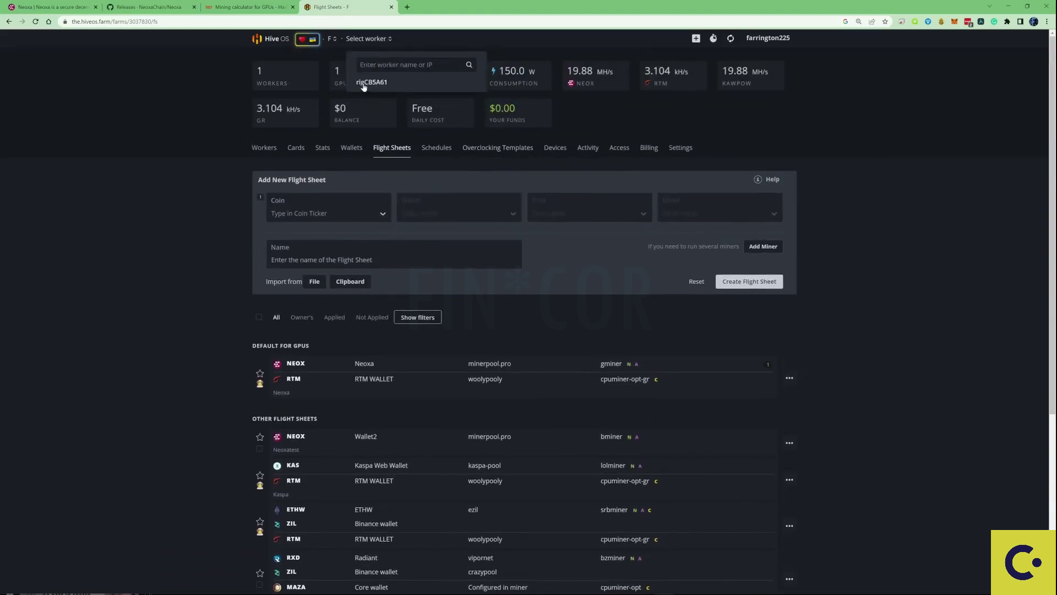
# Apply the Neoxatest flight sheet to worker rigCB5A61 from its Flight Sheet tab.
pyautogui.click(385, 83)
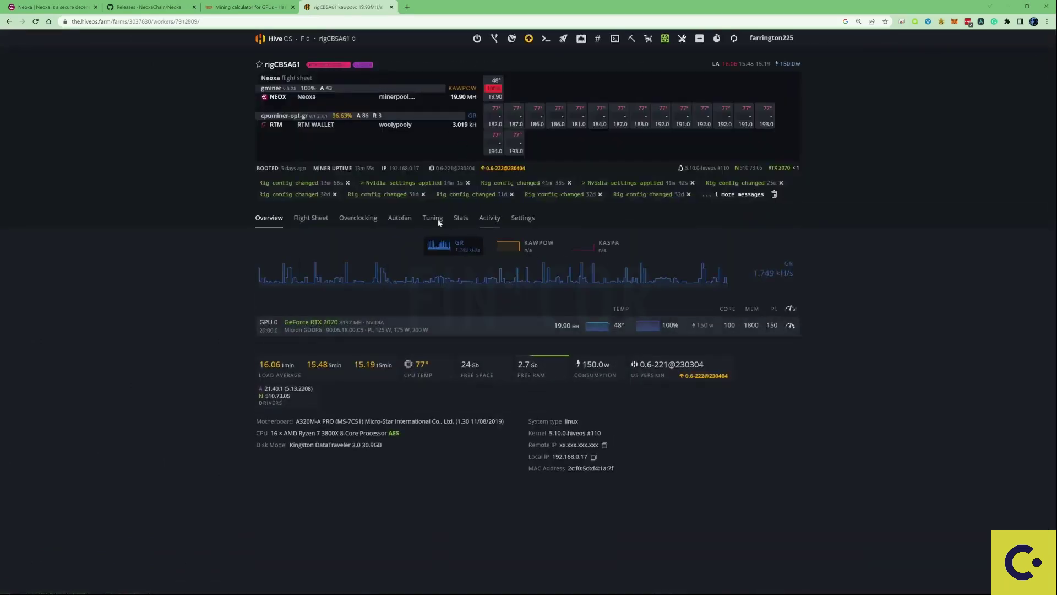
pyautogui.click(305, 219)
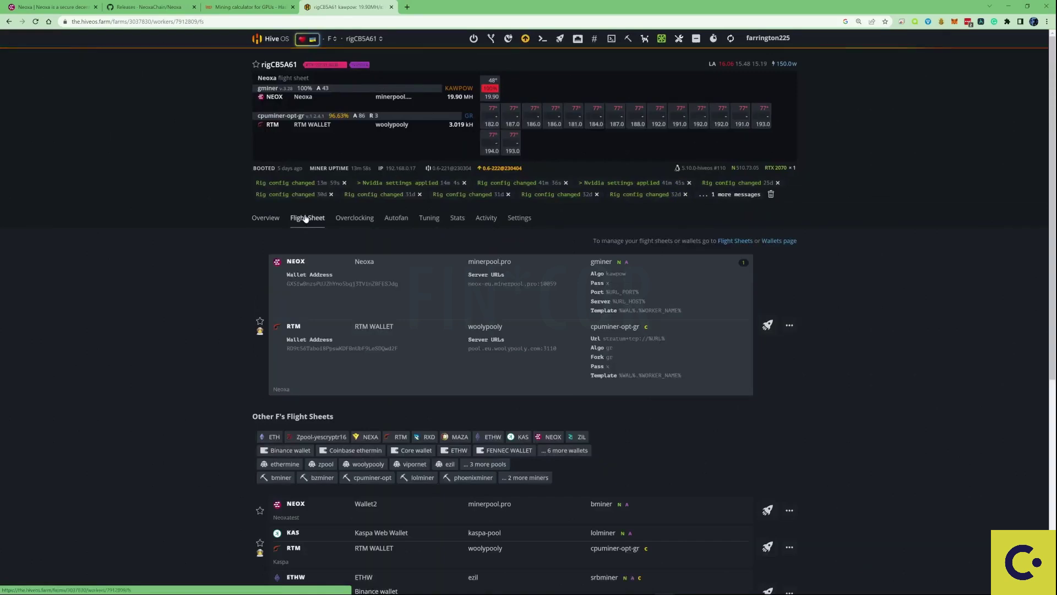
pyautogui.scroll(-1, 580, 269)
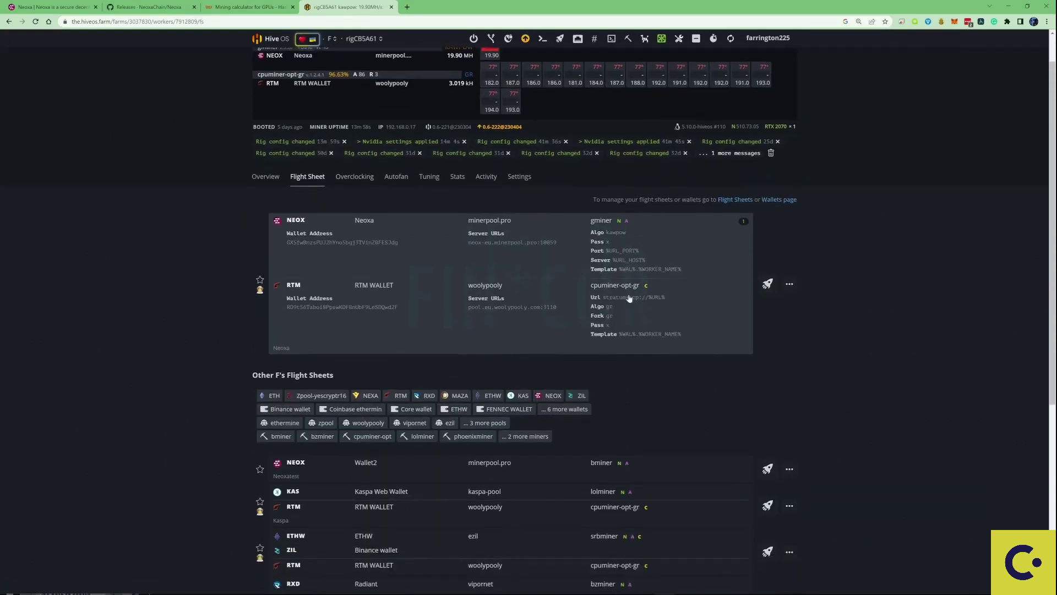
pyautogui.click(768, 469)
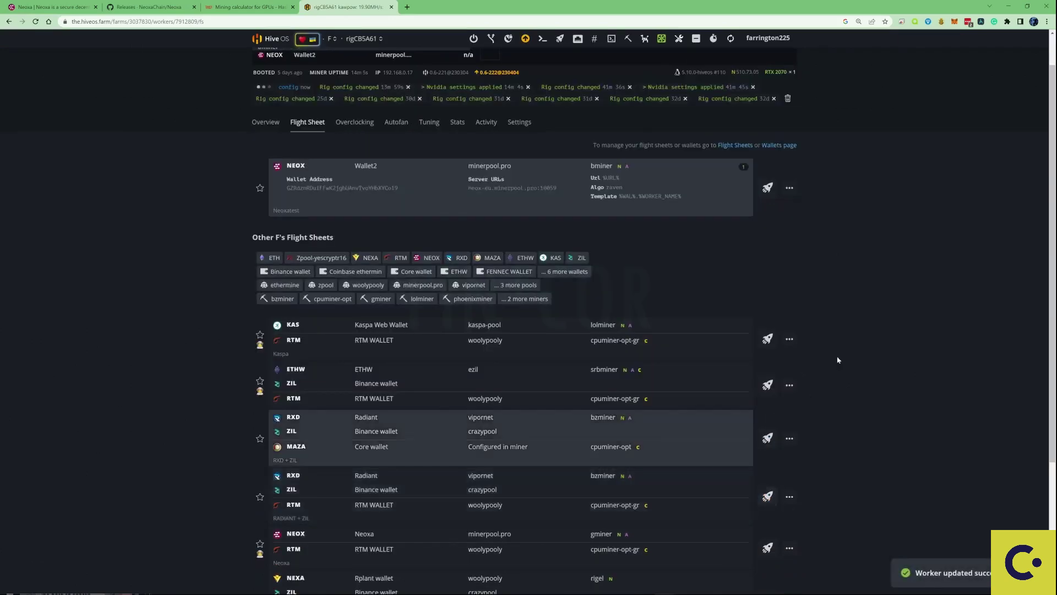
pyautogui.scroll(1, 837, 360)
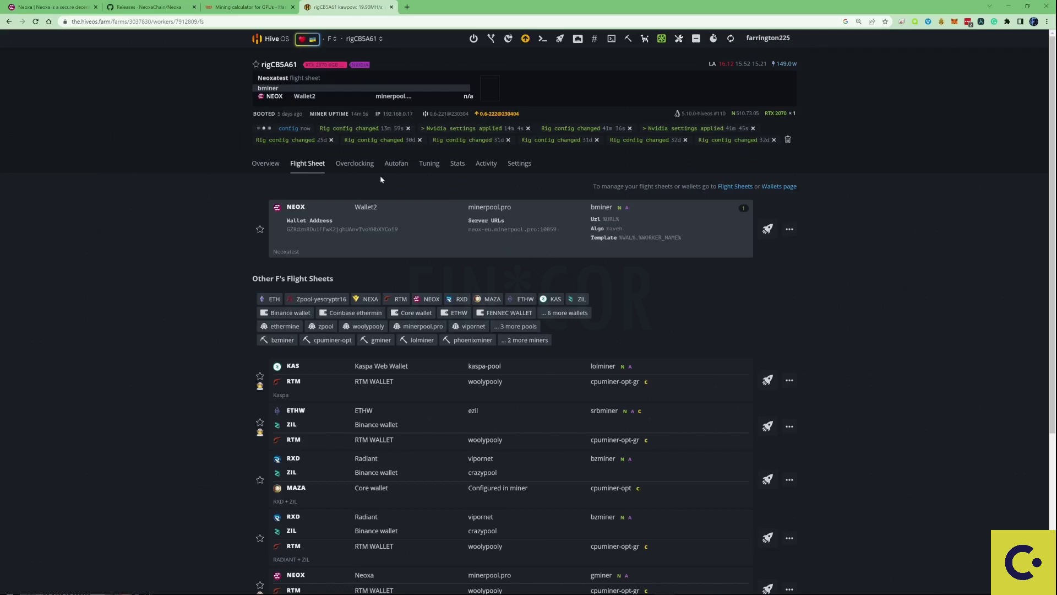
# Review the rig's settings on its Overclocking tab.
pyautogui.click(365, 166)
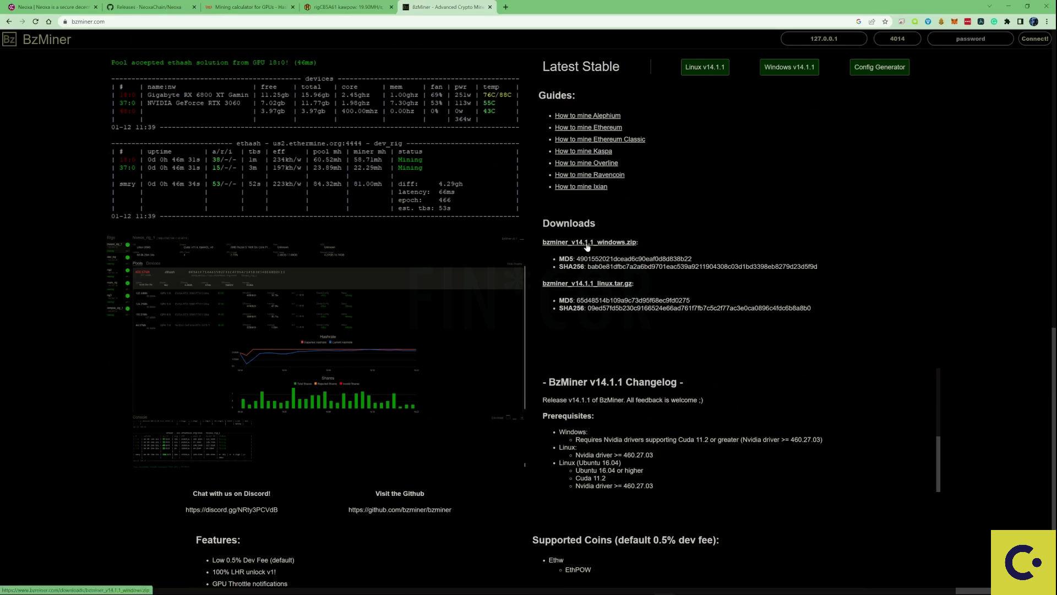
# Download bzminer_v14.1.1_windows.zip from the BzMiner Downloads section.
pyautogui.click(587, 245)
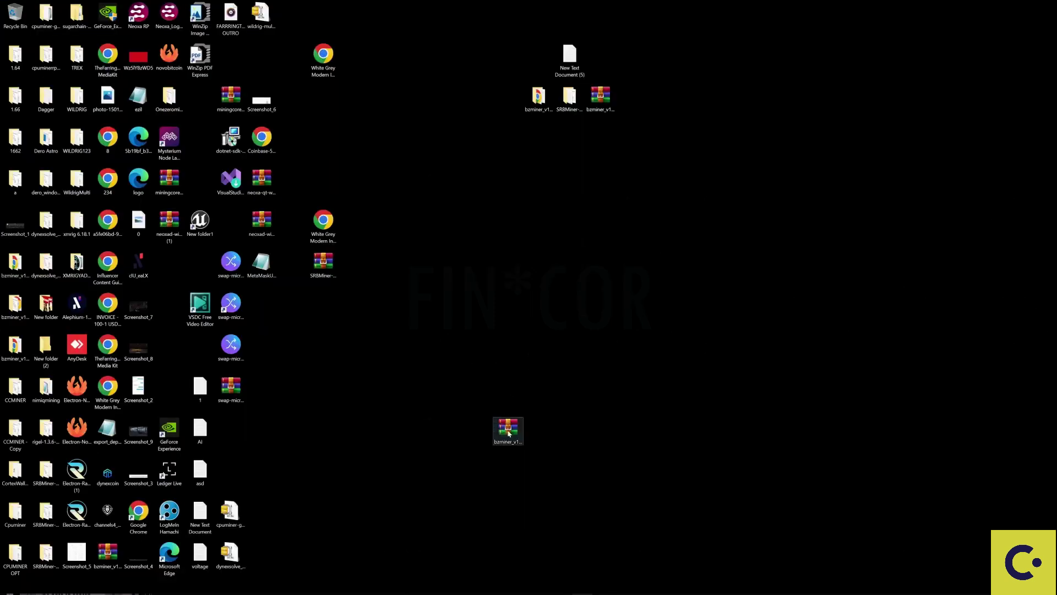
# Open the bzminer zip in WinRAR and extract the bzminer_v14.1.1_windows folder onto the desktop.
pyautogui.click(509, 434)
pyautogui.doubleClick(510, 433)
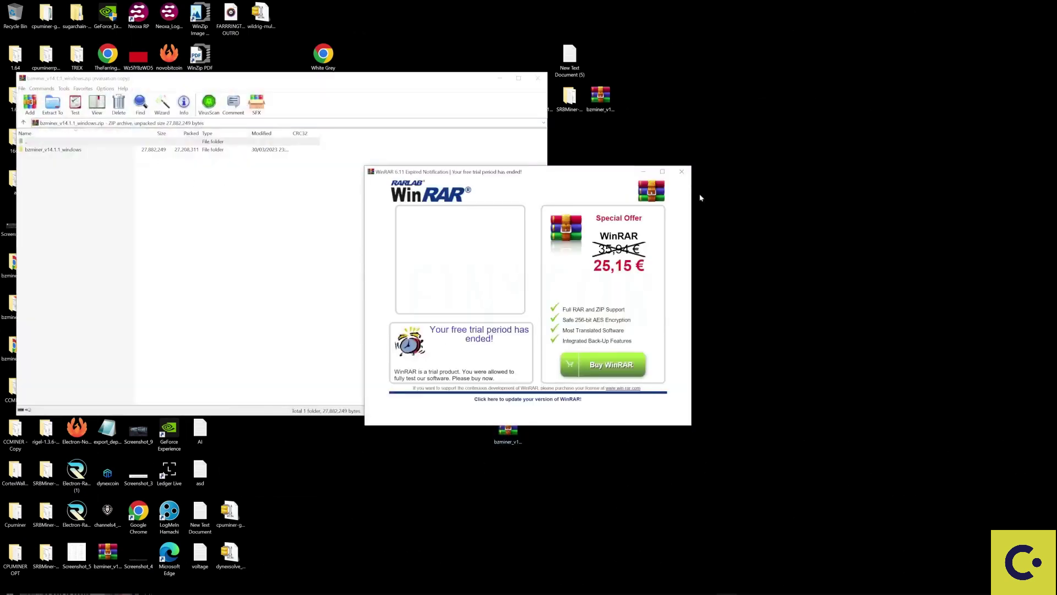
pyautogui.click(682, 172)
pyautogui.moveTo(398, 82); pyautogui.dragTo(638, 179)
pyautogui.click(289, 245)
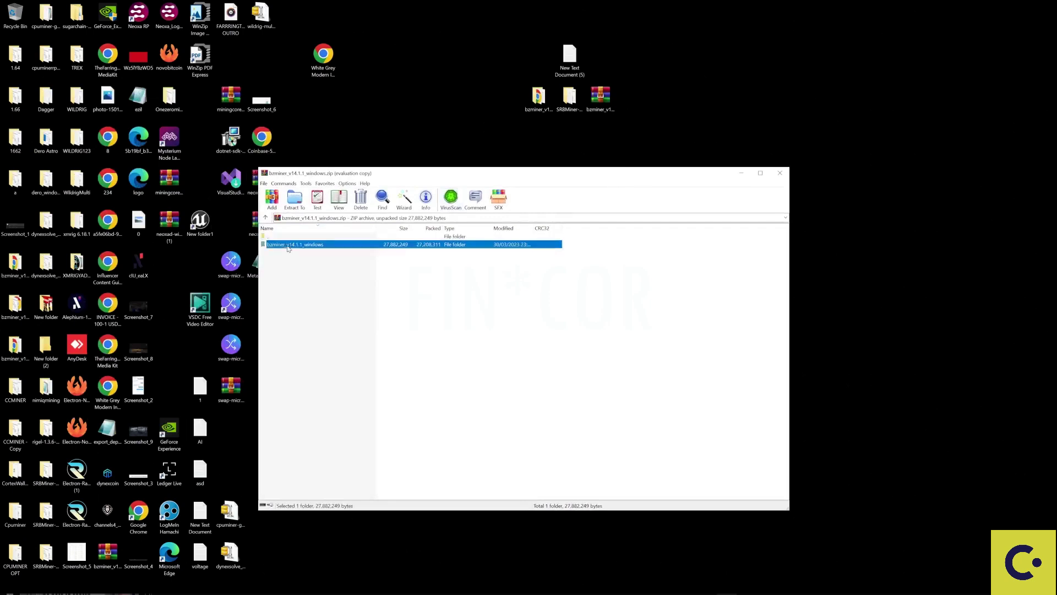
pyautogui.moveTo(302, 246); pyautogui.dragTo(795, 94)
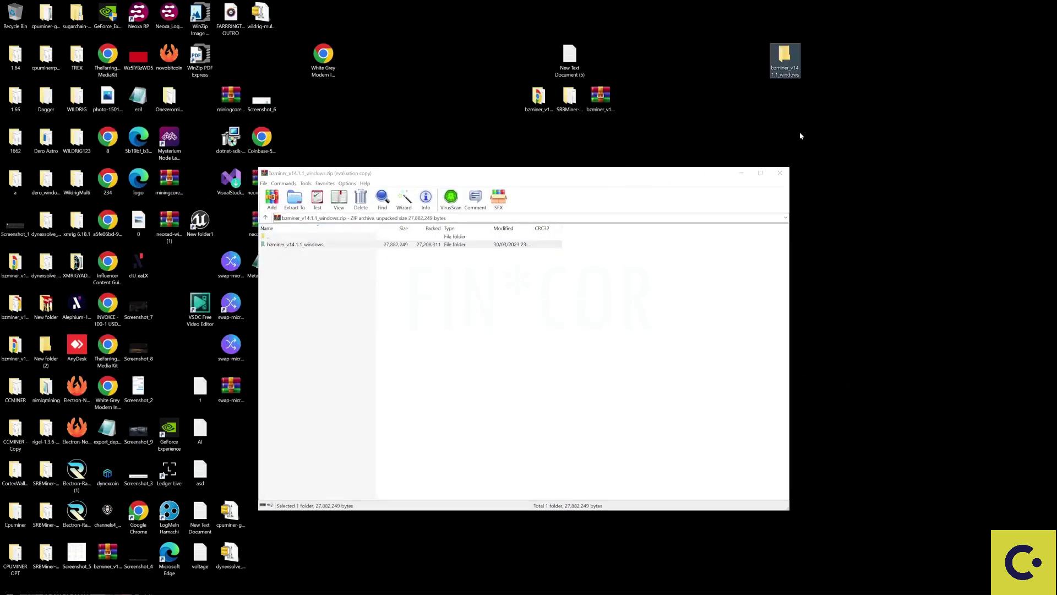
# Minimize WinRAR and open the extracted bzminer_v14.1.1_windows folder to view its batch files.
pyautogui.click(741, 173)
pyautogui.doubleClick(784, 55)
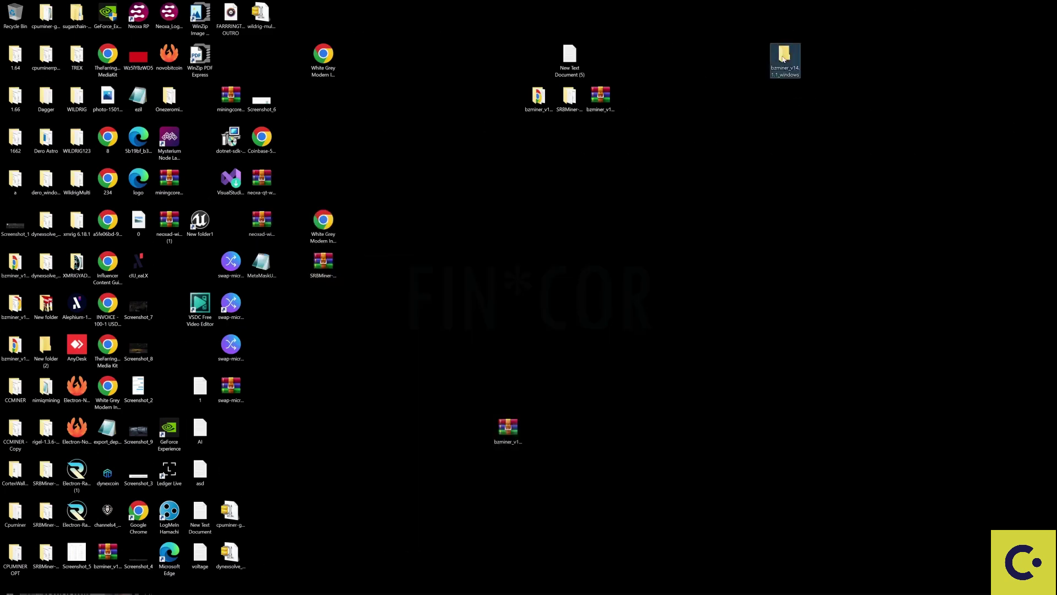
pyautogui.moveTo(322, 7); pyautogui.dragTo(619, 81)
pyautogui.scroll(-1, 487, 253)
pyautogui.scroll(-2, 487, 253)
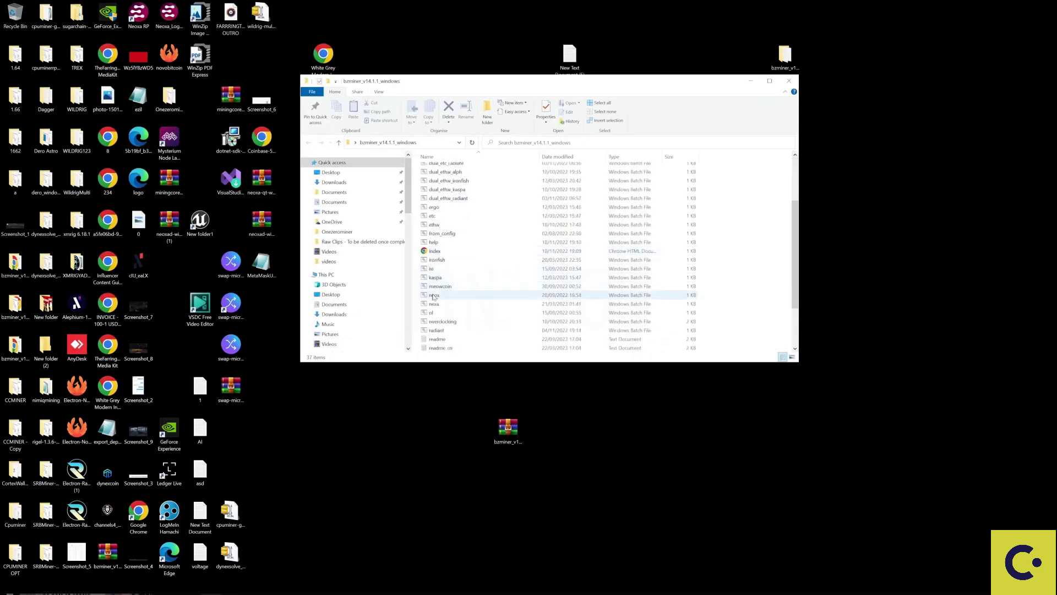
# Edit neox.bat, replacing the 0000 after -w on the minerpool line with the Neoxa wallet address.
pyautogui.click(448, 297)
pyautogui.rightClick(450, 298)
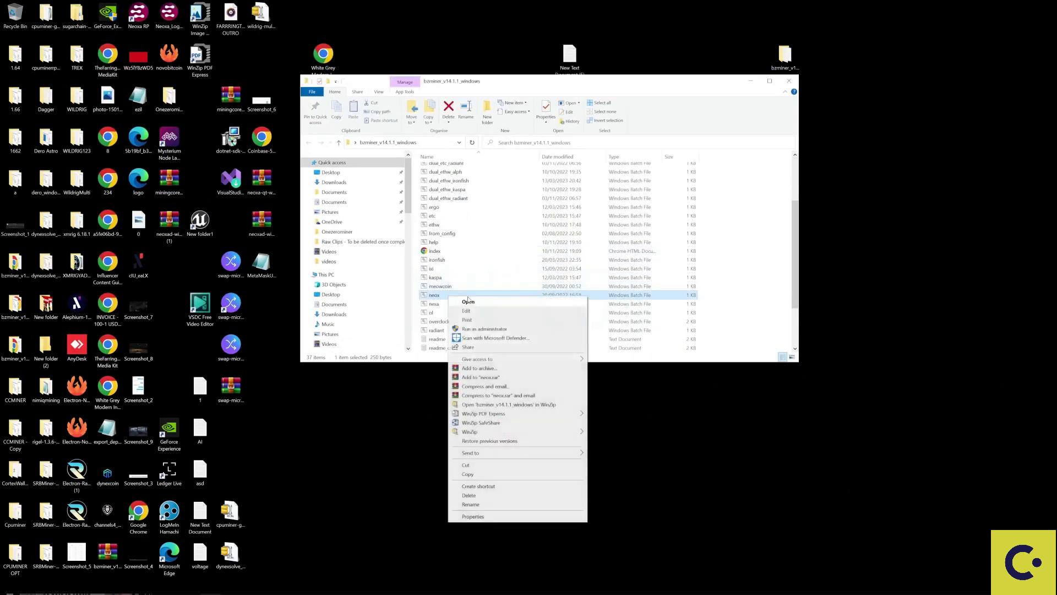
pyautogui.click(472, 314)
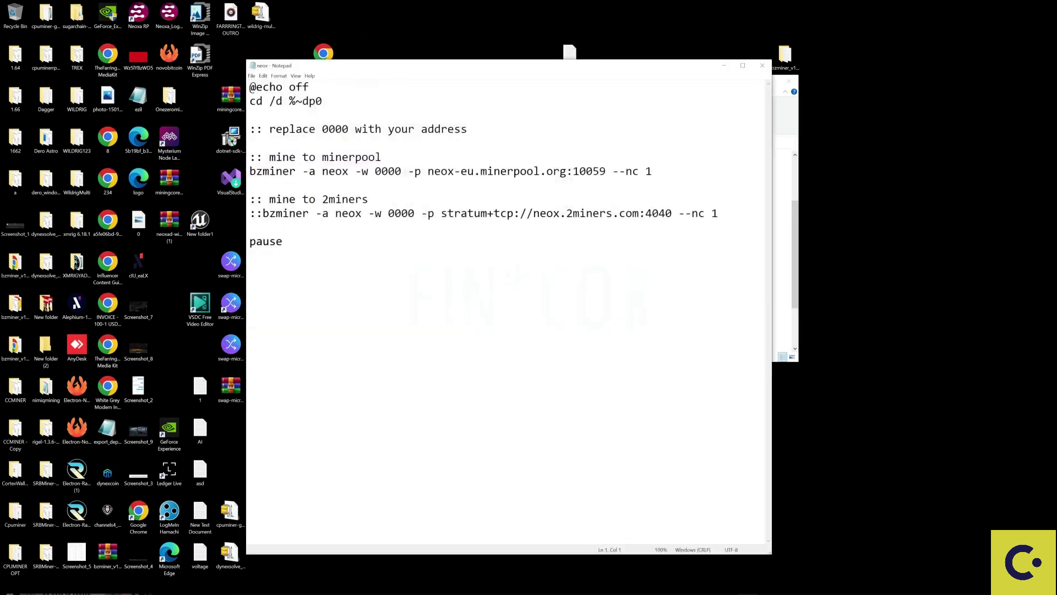
pyautogui.doubleClick(325, 129)
pyautogui.doubleClick(392, 172)
pyautogui.write('GZRdznRDuiFFwK2jghUAnvTvoYHbXYCo19')
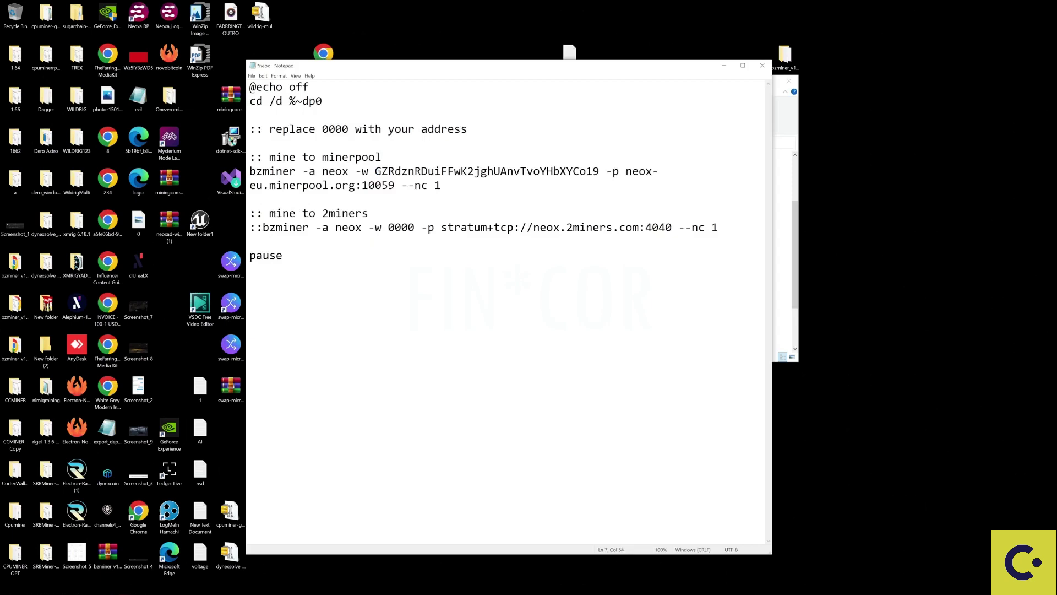
pyautogui.moveTo(263, 185); pyautogui.dragTo(368, 185)
pyautogui.click(262, 185)
# Save the edited neox.bat and close Notepad.
pyautogui.click(283, 254)
pyautogui.hotkey('ctrl', 's')
pyautogui.click(252, 75)
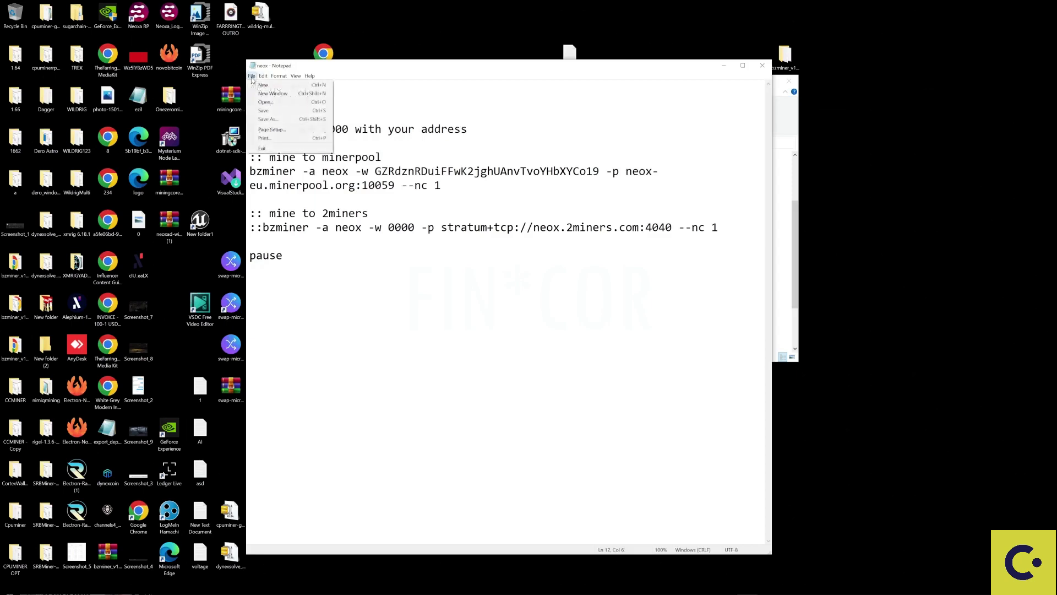
pyautogui.click(262, 111)
pyautogui.click(762, 66)
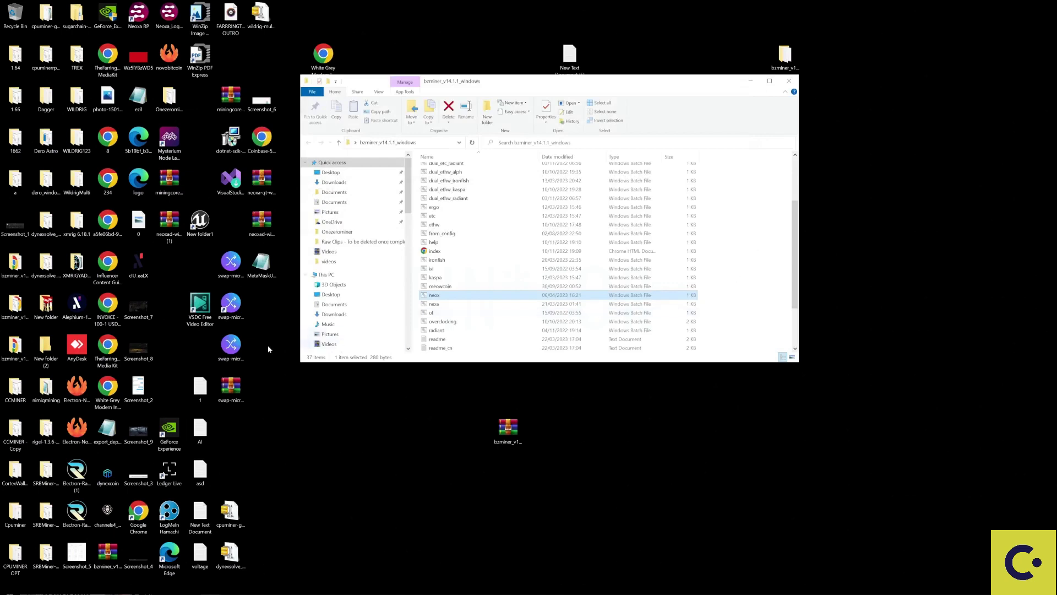
# Run neox.bat to start BzMiner on neox-eu.minerpool.org:10059, allowing it through the firewall.
pyautogui.doubleClick(447, 296)
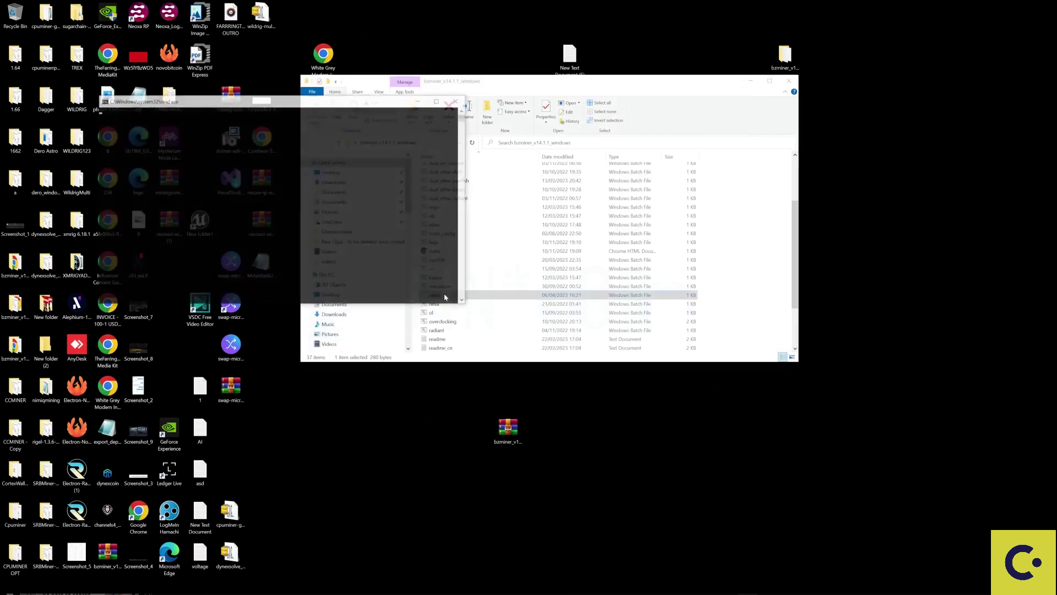
pyautogui.moveTo(358, 98); pyautogui.dragTo(714, 92)
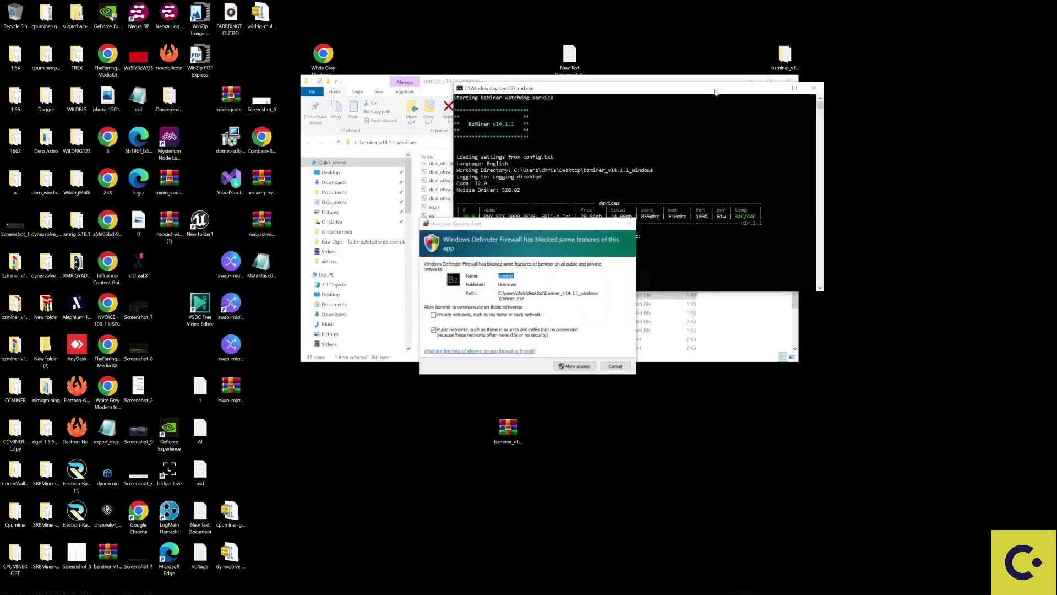
pyautogui.click(579, 366)
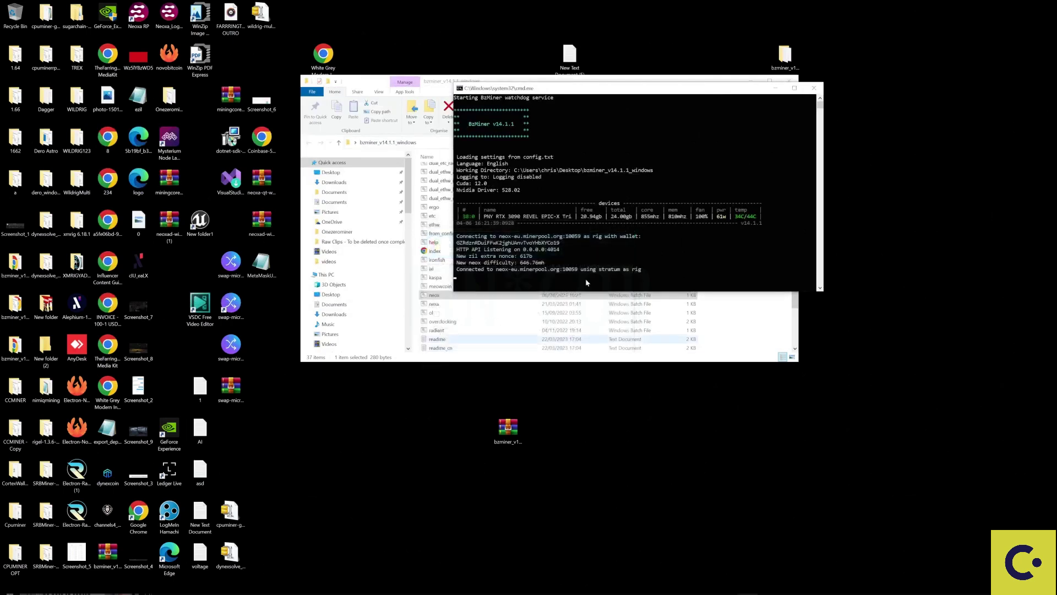